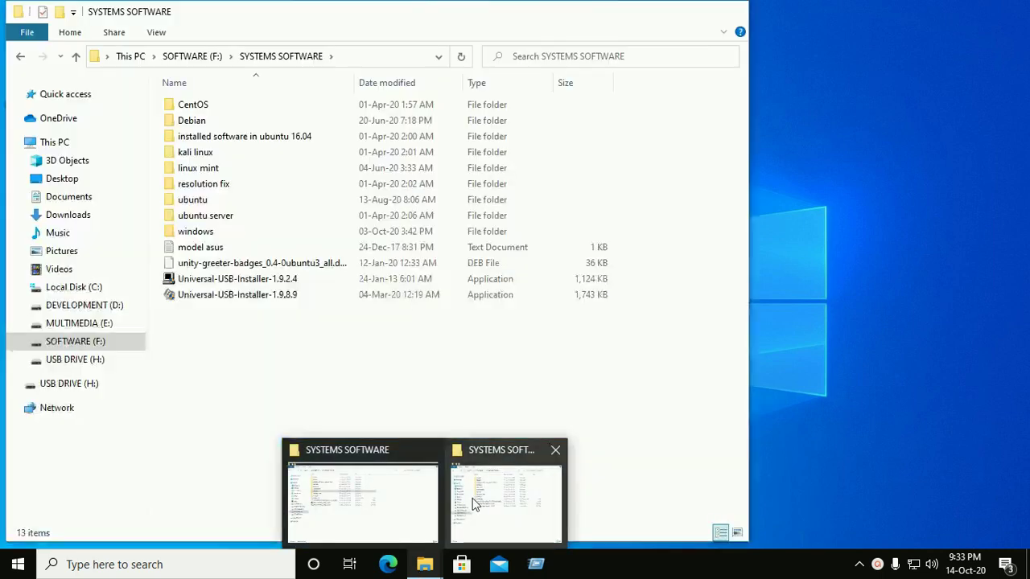
- Bring the second SYSTEMS SOFTWARE Explorer window to the front
click(471, 502)
- Send the ubuntu folder to USB DRIVE (H:), then pause and cancel the copy
right_click(205, 201)
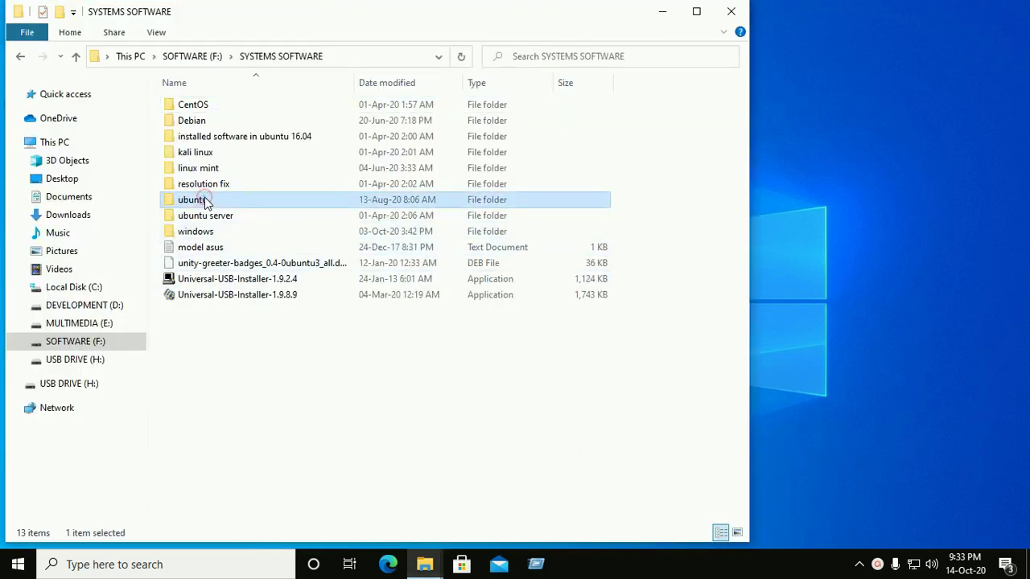
mouse_move(246, 386)
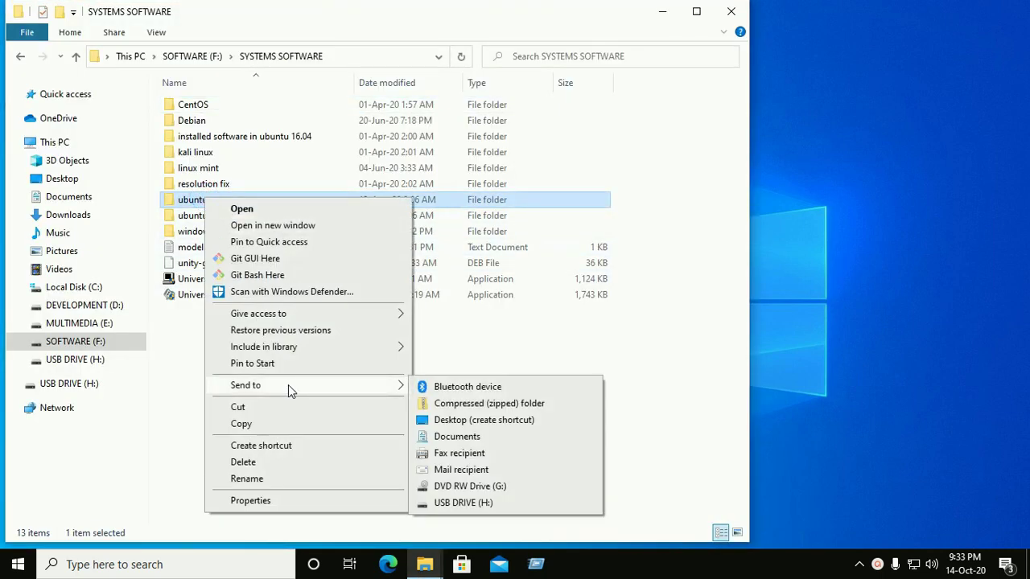
click(466, 503)
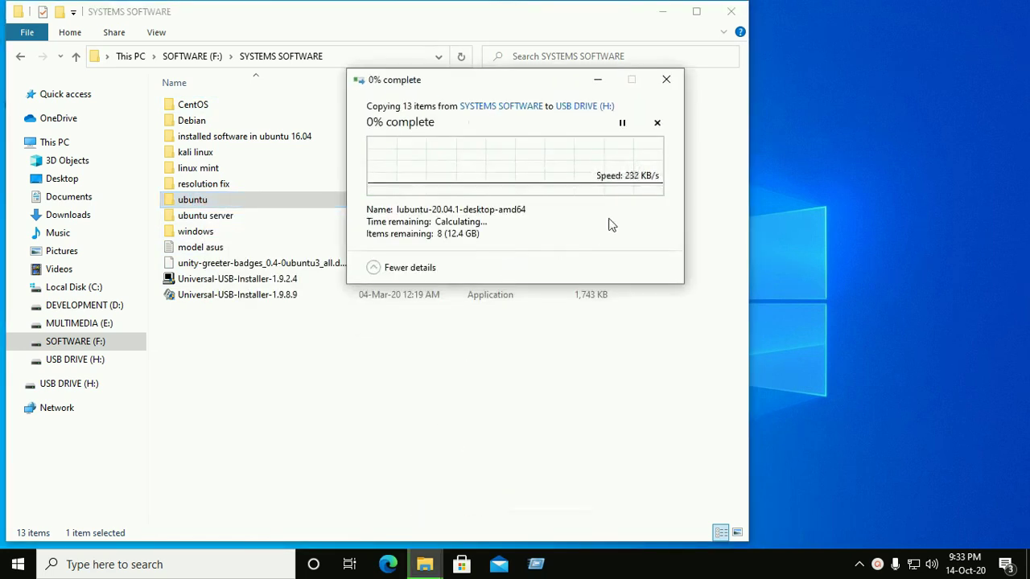
click(621, 124)
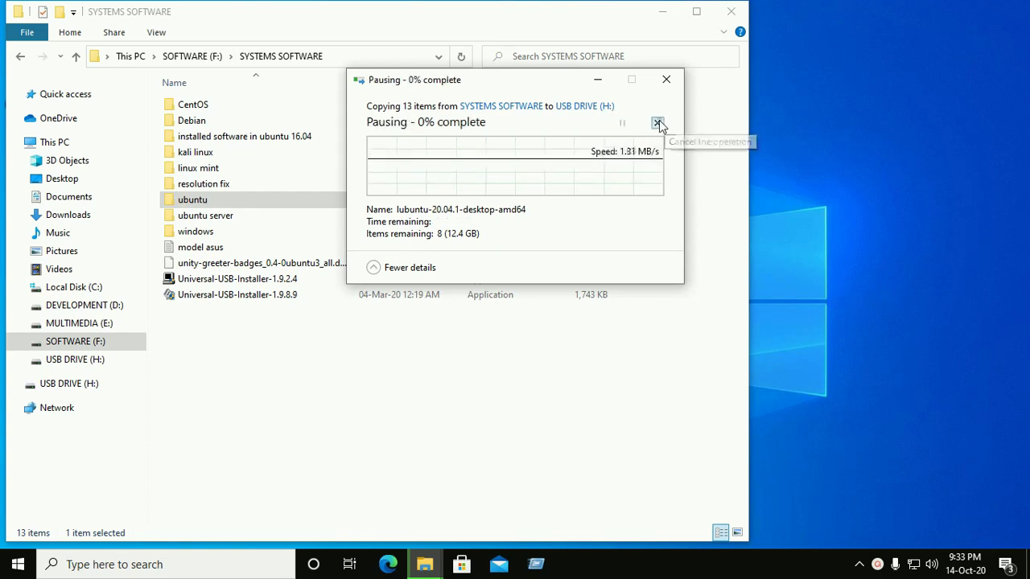
click(666, 74)
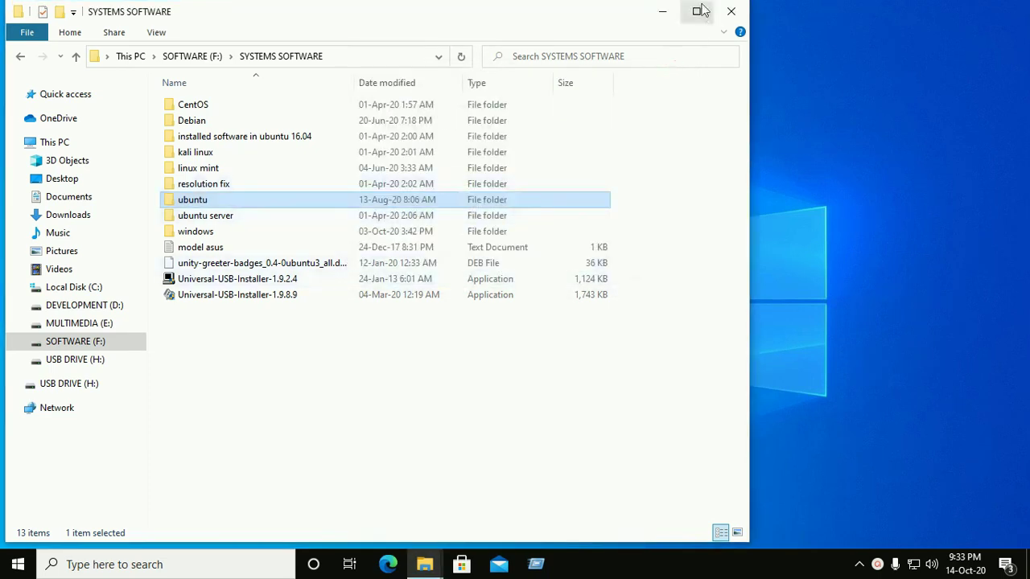
- Minimize File Explorer and refresh the desktop
click(662, 9)
right_click(422, 90)
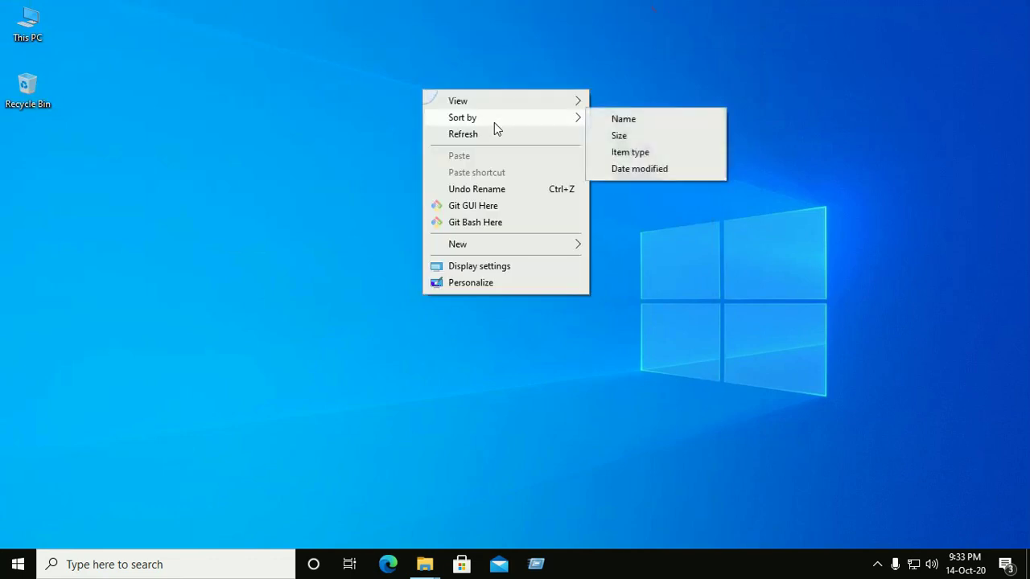
click(499, 133)
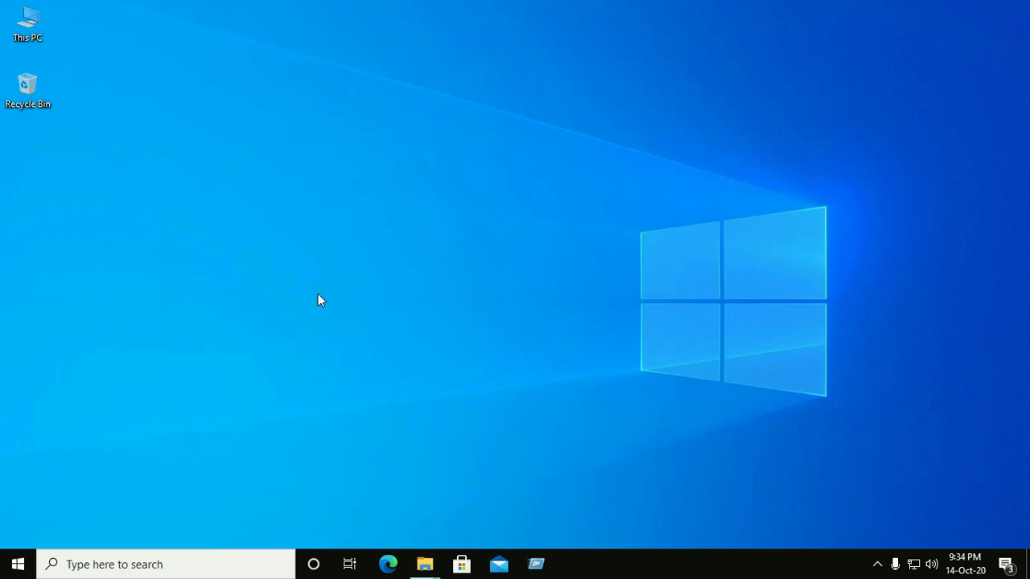
- Run msdt.exe -id MaintenanceDiagnostic from the Run box
key(super+r)
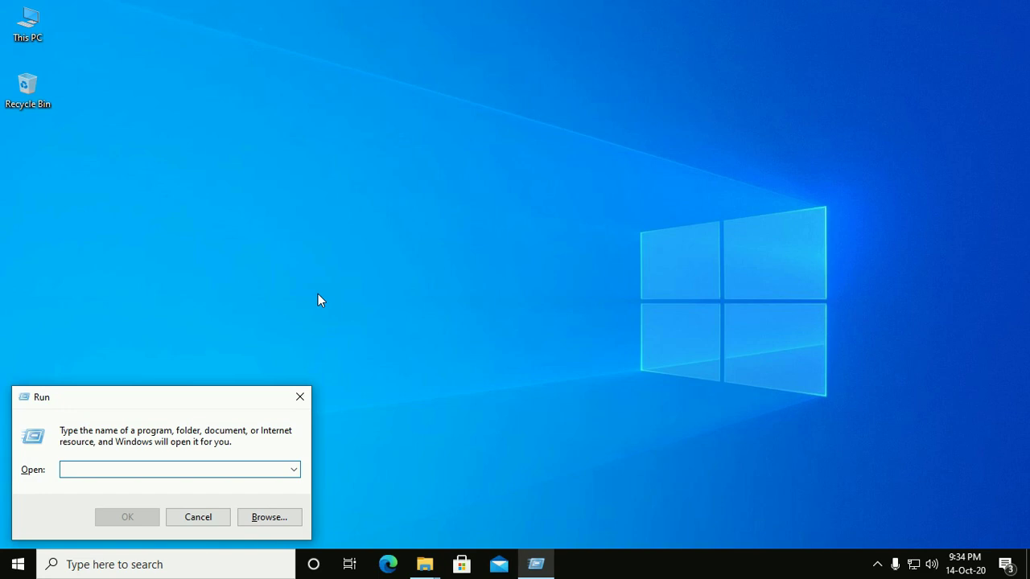
text(m)
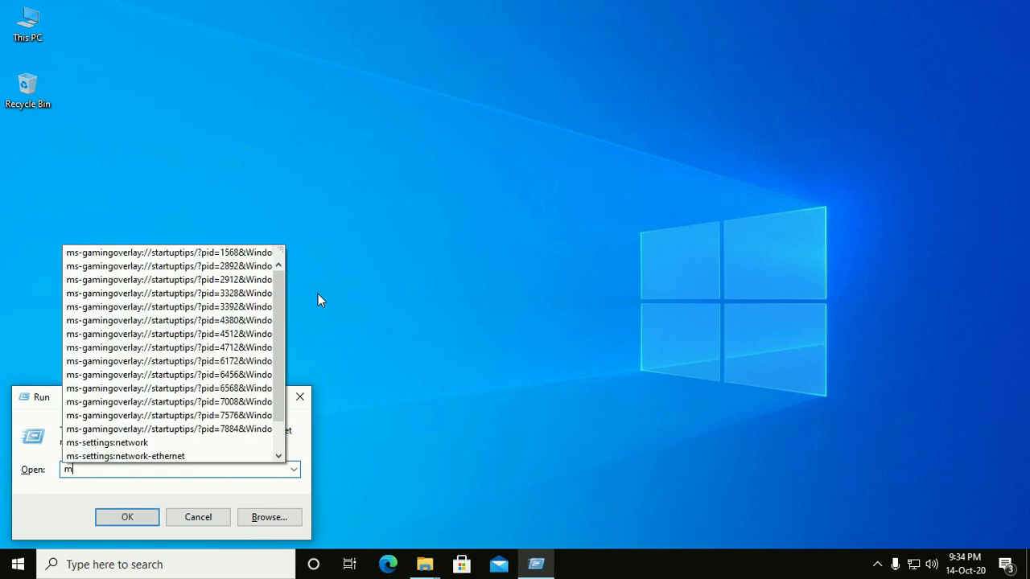
text(sdt.e)
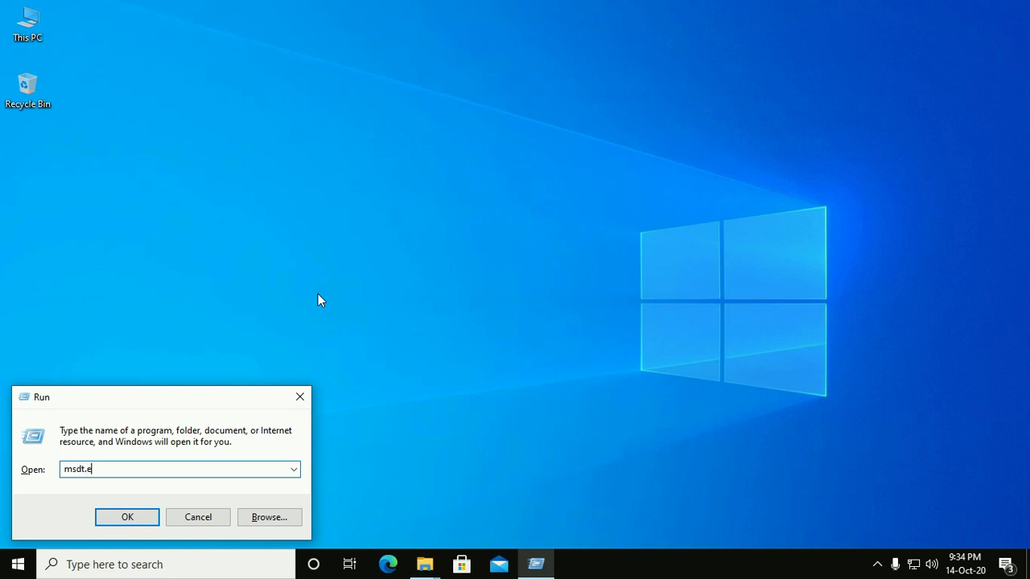
text(xe)
text( -id)
text( Main)
text(te)
text(nance)
text(D)
text(ia)
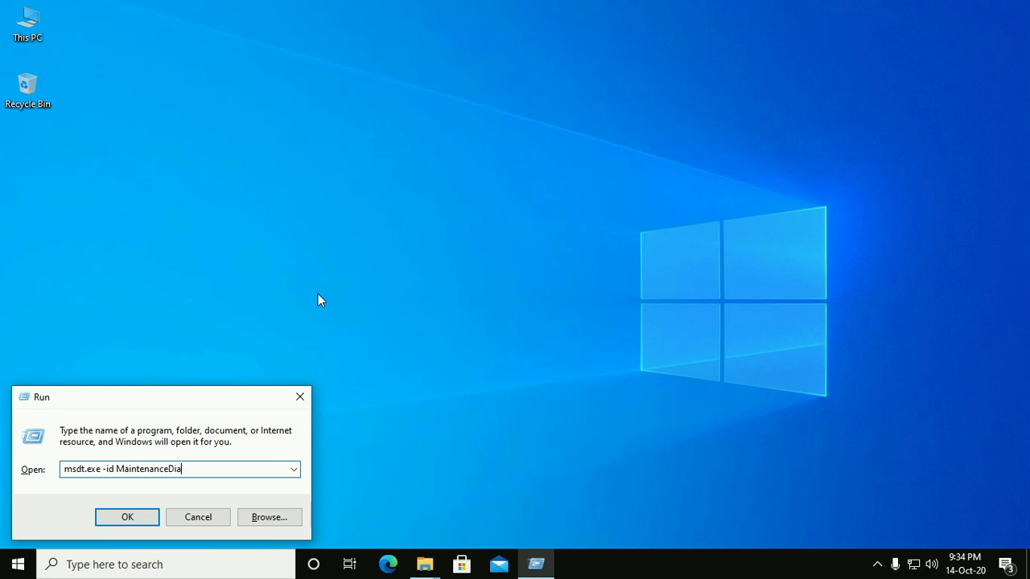
text(gnosti)
text(c)
key(Return)
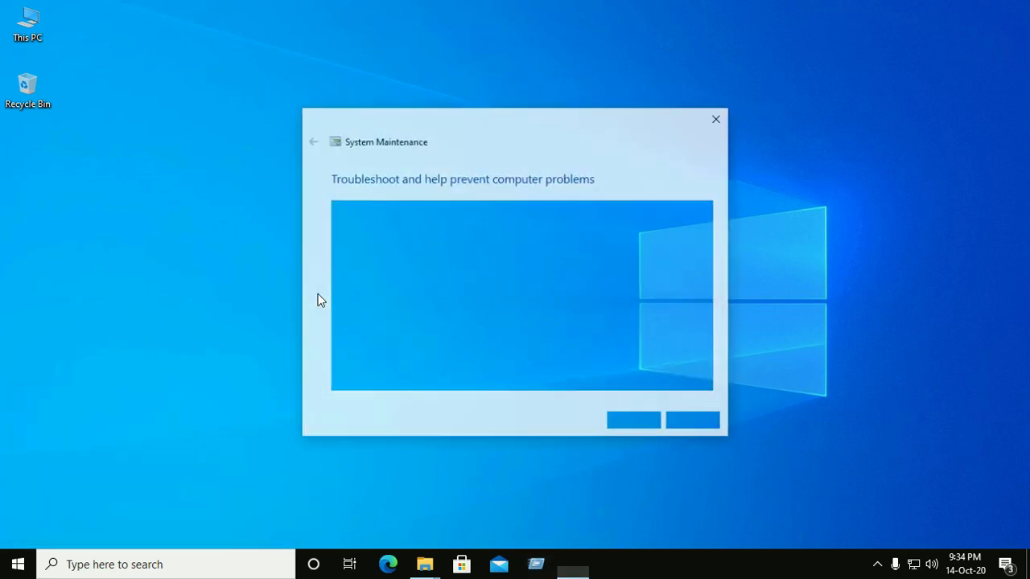
- Run the maintenance check as administrator; it reports no changes needed
click(342, 344)
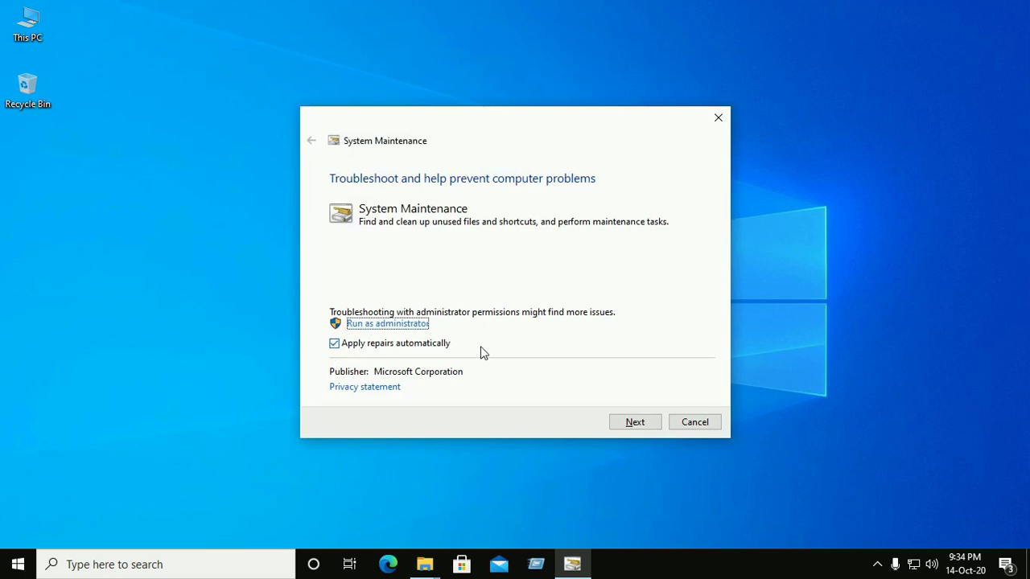
click(636, 426)
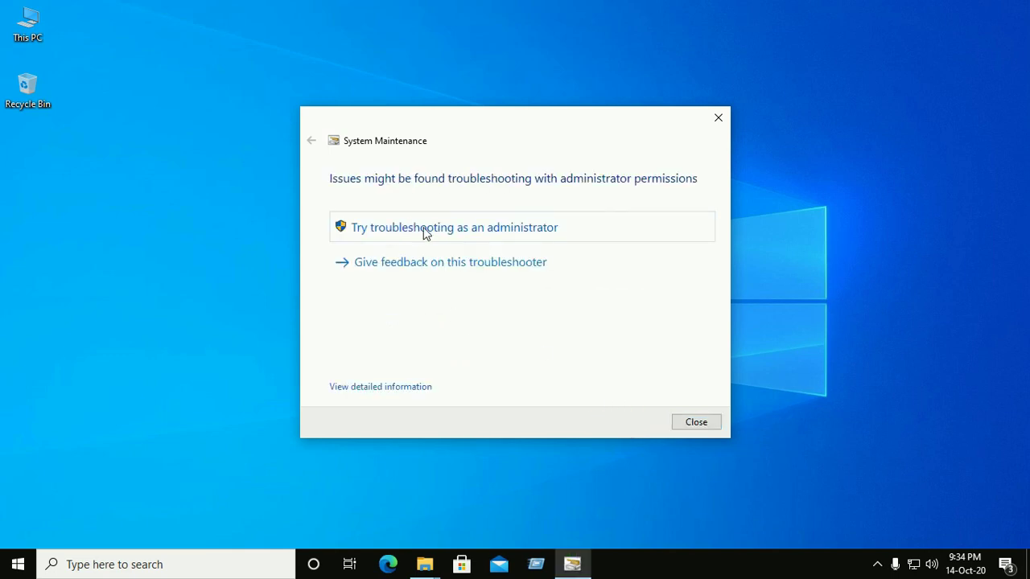
click(375, 387)
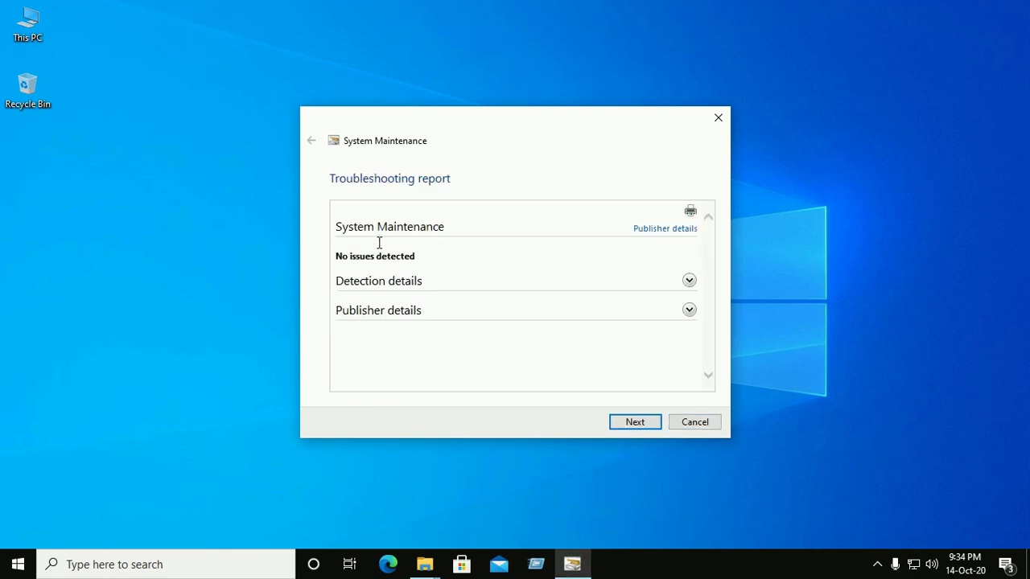
click(634, 424)
click(406, 224)
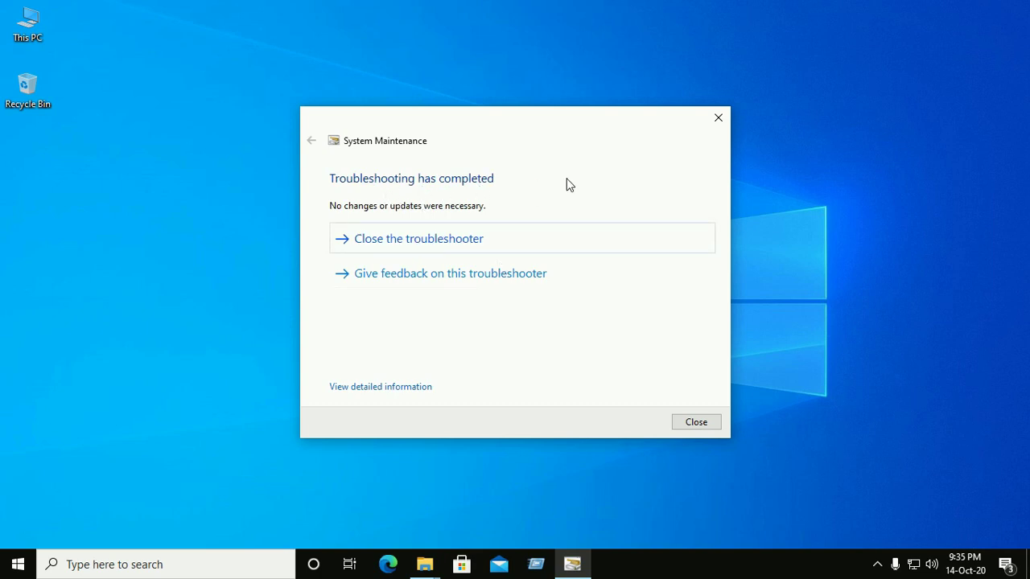
click(695, 423)
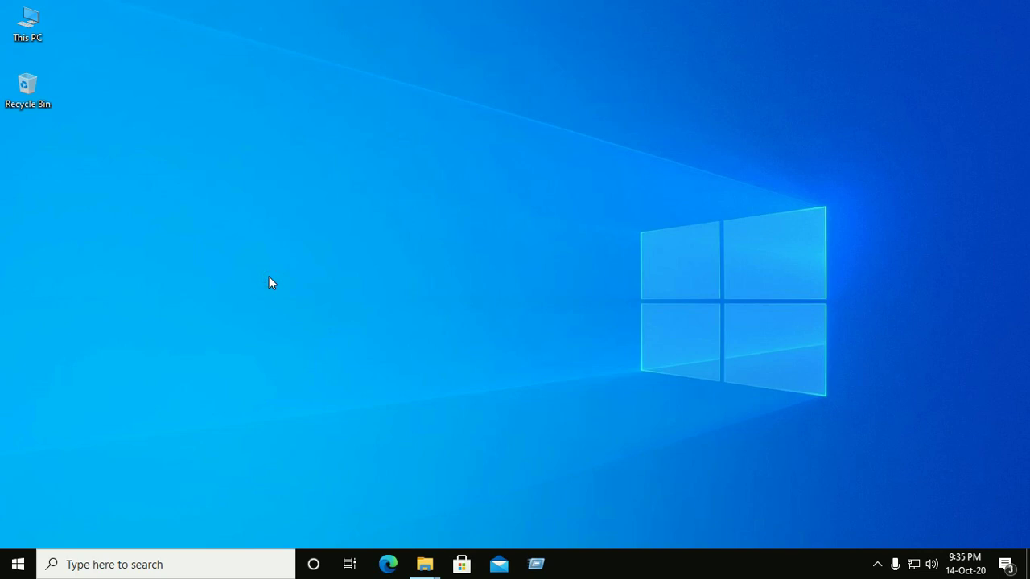
- Enter netsh int tcp set global autotuninglevel=disabled in a maximized admin Command Prompt
key(super+x)
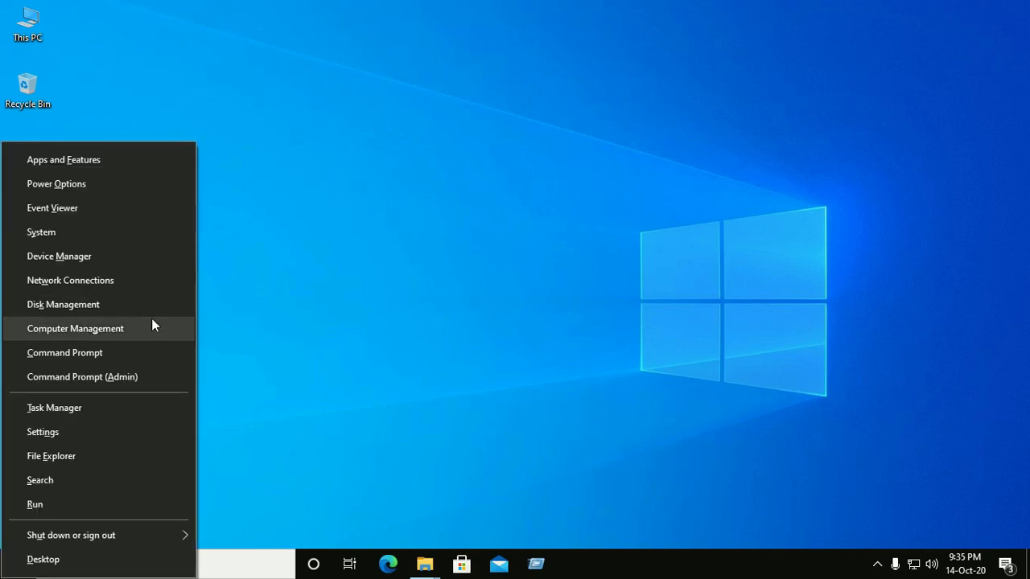
click(96, 376)
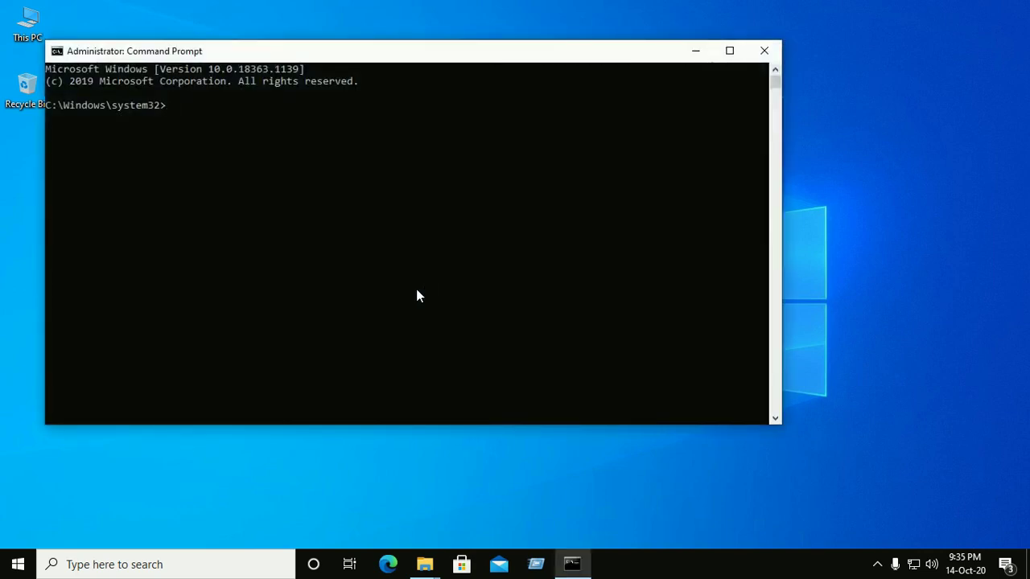
text(netsh)
text( int)
text(tcp)
key(BackSpace)
key(BackSpace)
key(BackSpace)
text(t)
text(cp )
text(set )
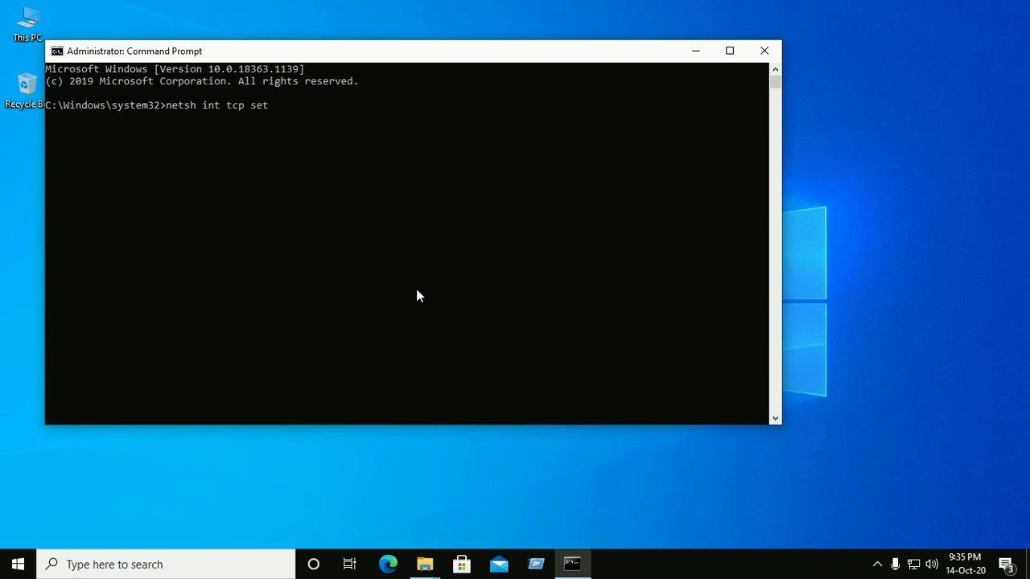
text(globa)
text(l a)
text(utotu)
text(ning)
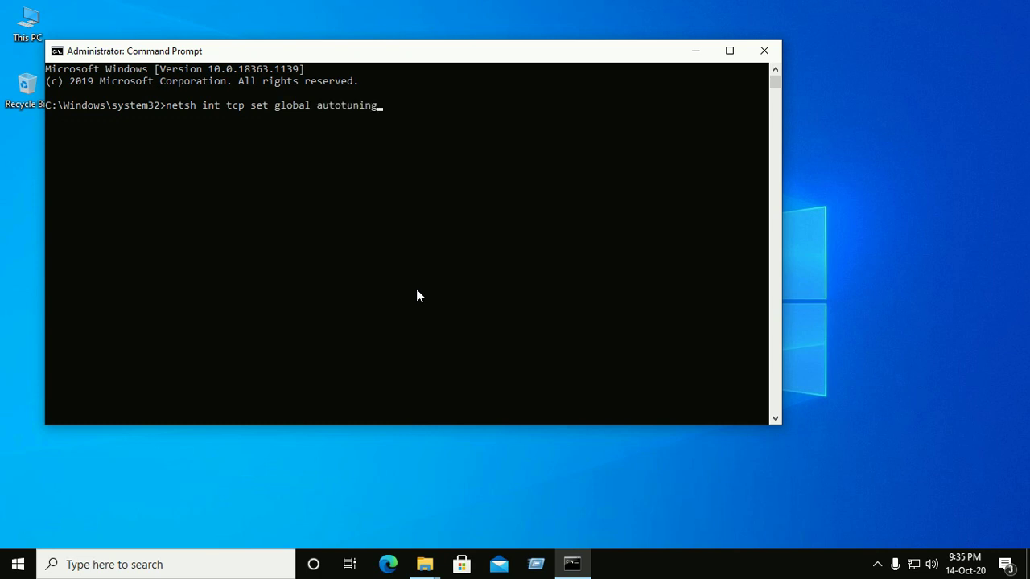
text(le)
text(vel=dis)
text(able)
text(d)
click(730, 51)
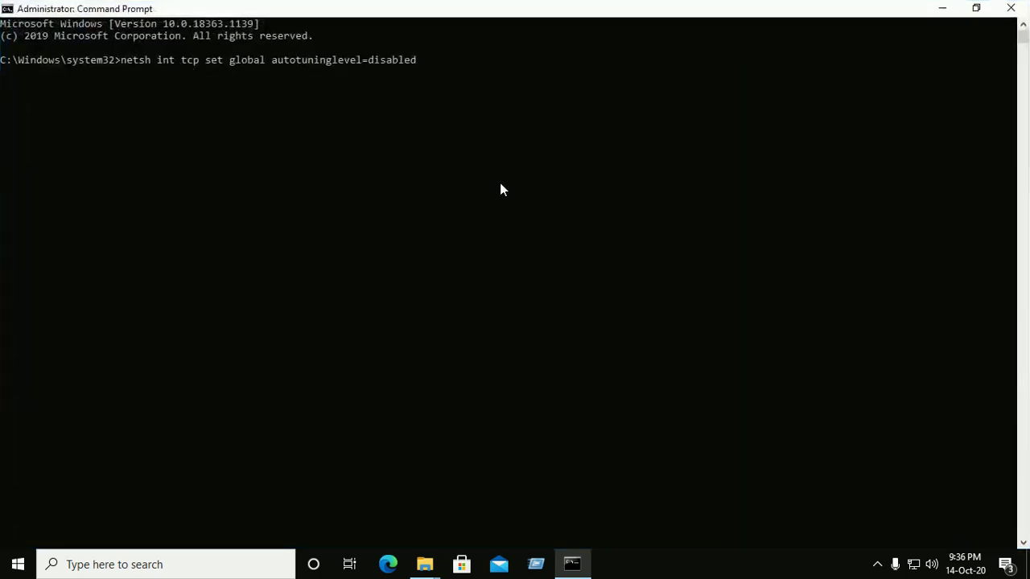
- Run the netsh command disabling TCP auto-tuning, which returns Ok
key(Return)
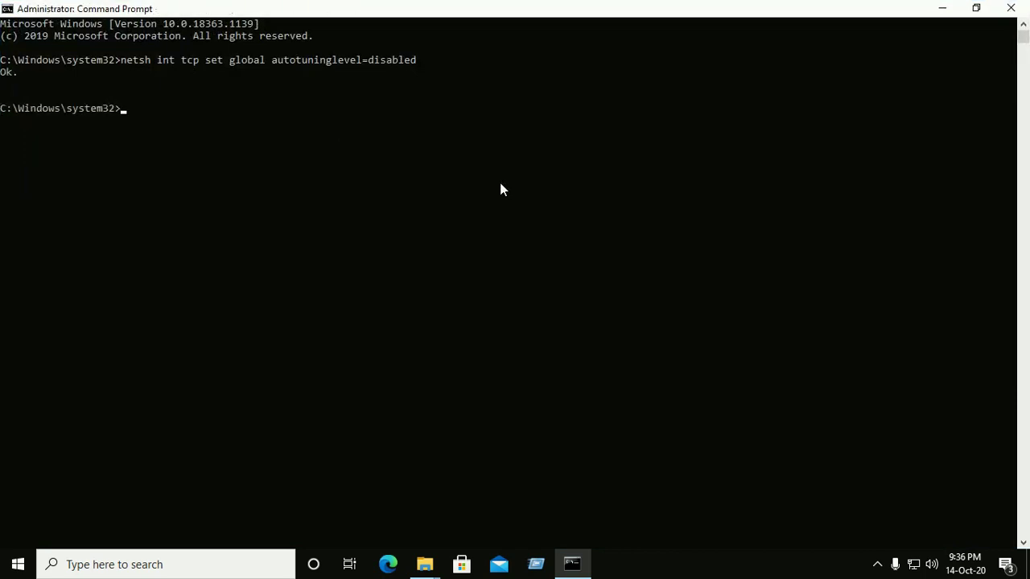
text(e)
key(BackSpace)
drag(361, 60, 378, 64)
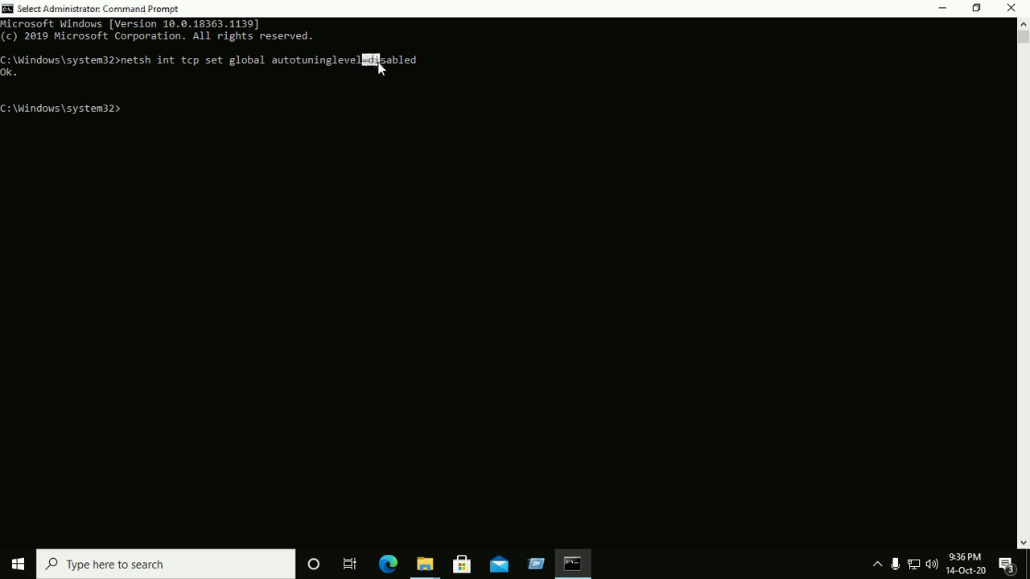
click(183, 121)
- Close the administrator Command Prompt with exit
text(no)
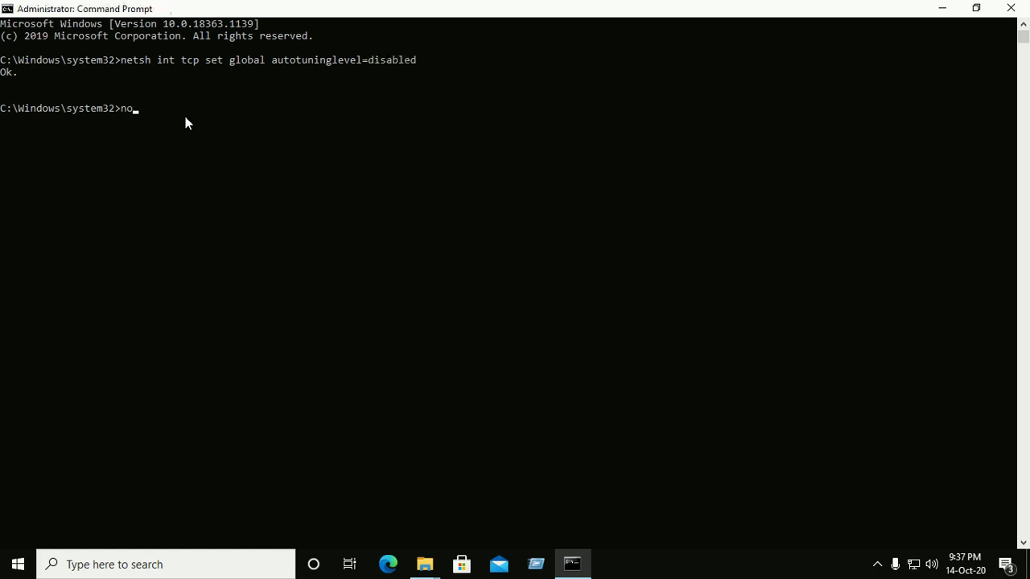
text(rmal)
key(BackSpace)
key(BackSpace)
key(BackSpace)
key(BackSpace)
text(ex)
text(it)
key(Return)
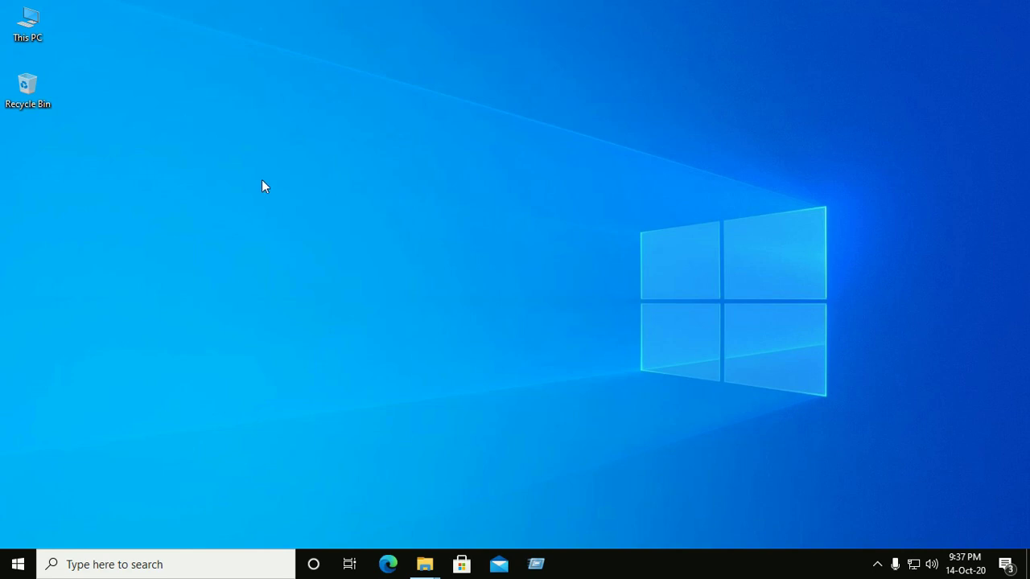
- Open This PC and the properties of USB DRIVE (H:)
double_click(28, 24)
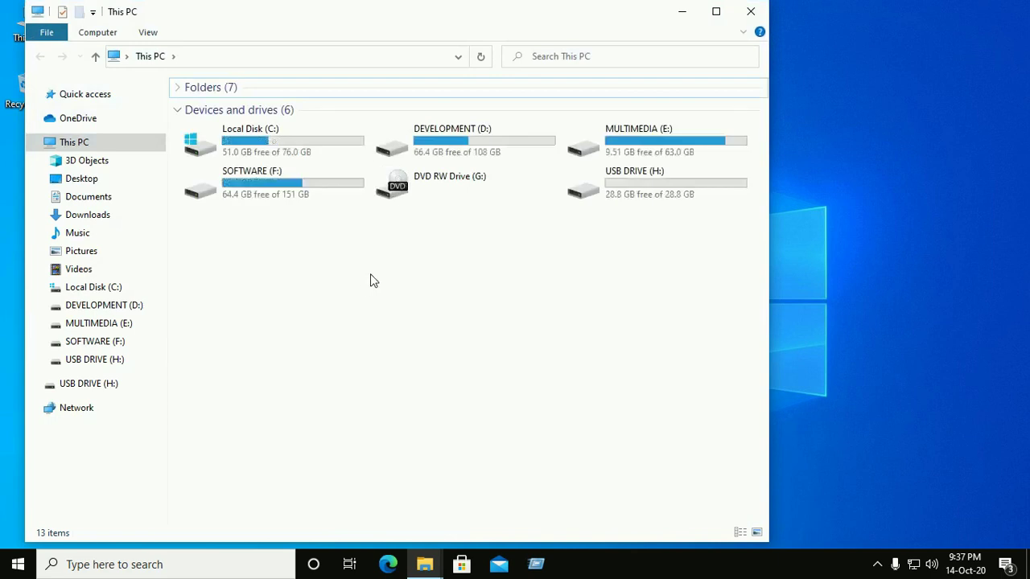
click(643, 189)
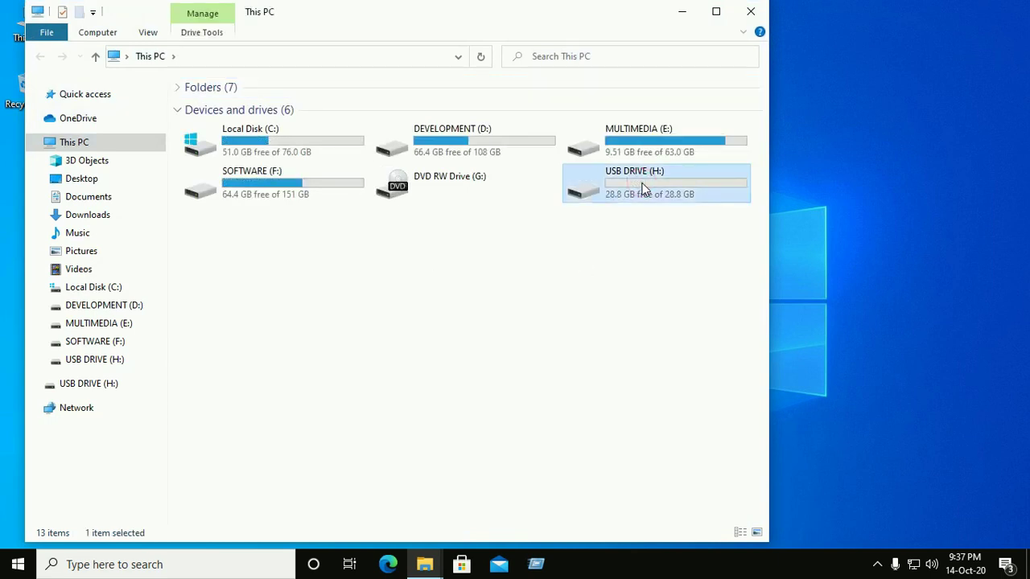
right_click(644, 189)
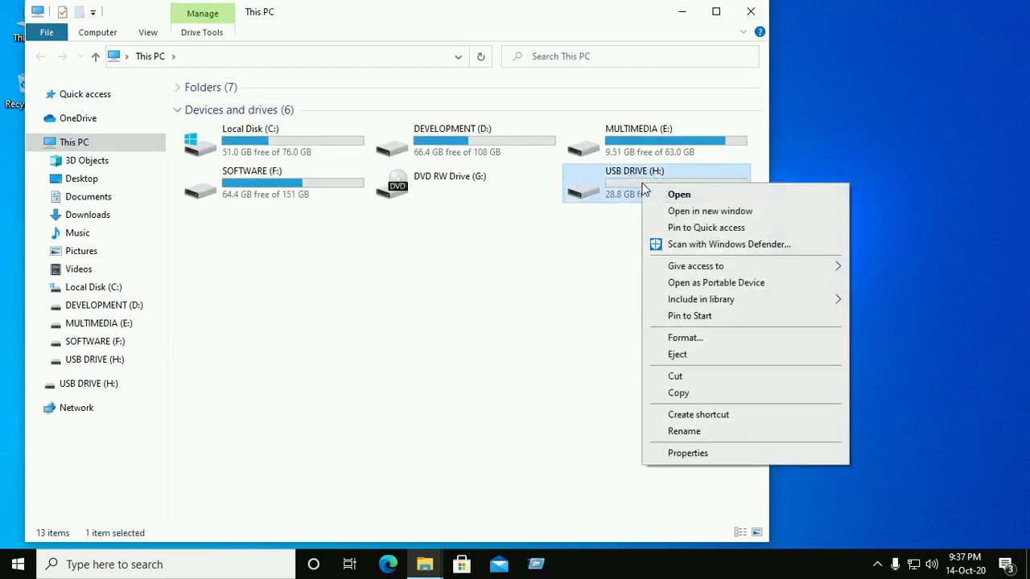
click(723, 457)
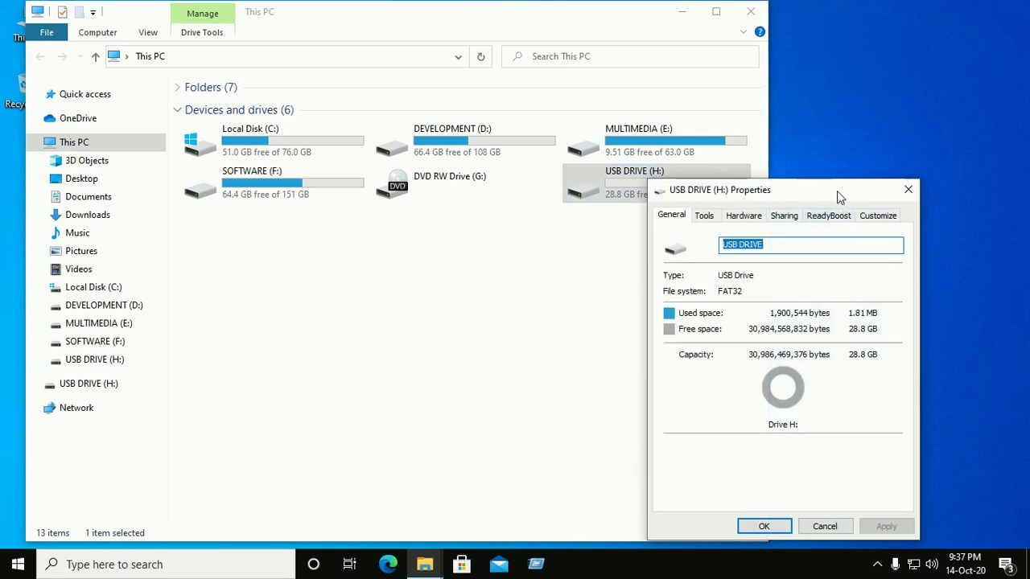
drag(837, 193, 564, 121)
- Set the USB3.0 flash drive's removal policy to Better performance and confirm
click(471, 142)
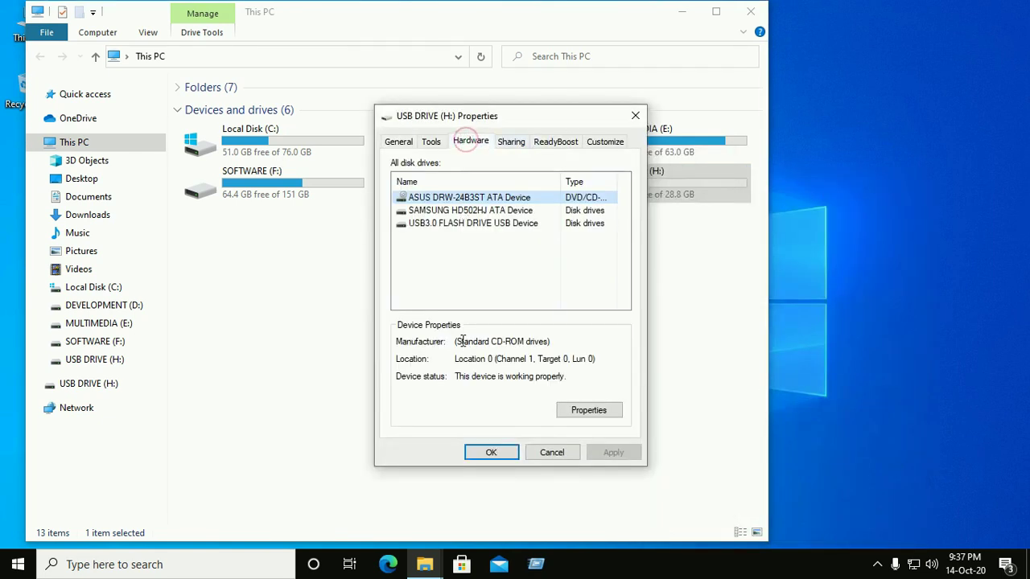
click(429, 226)
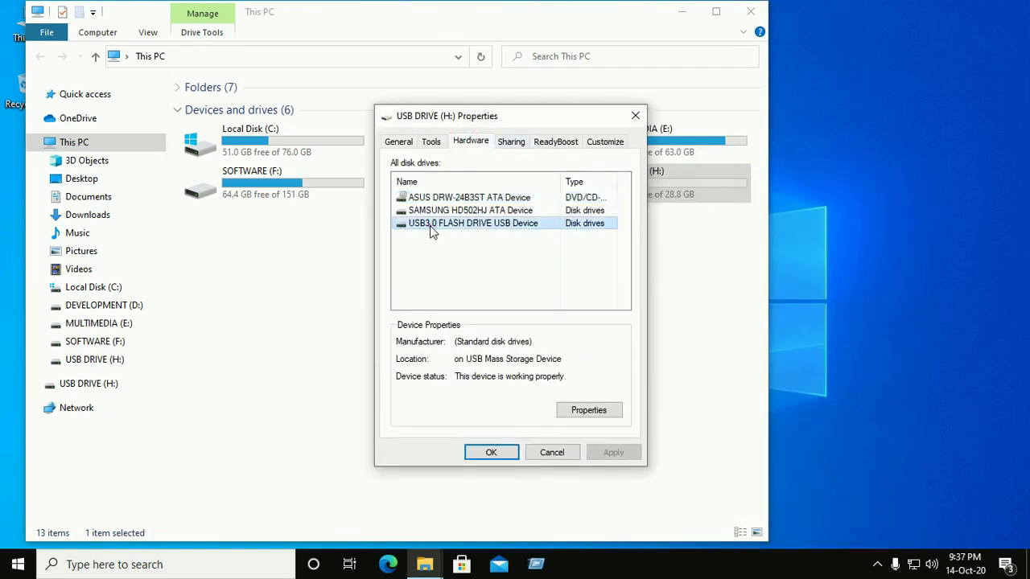
click(583, 412)
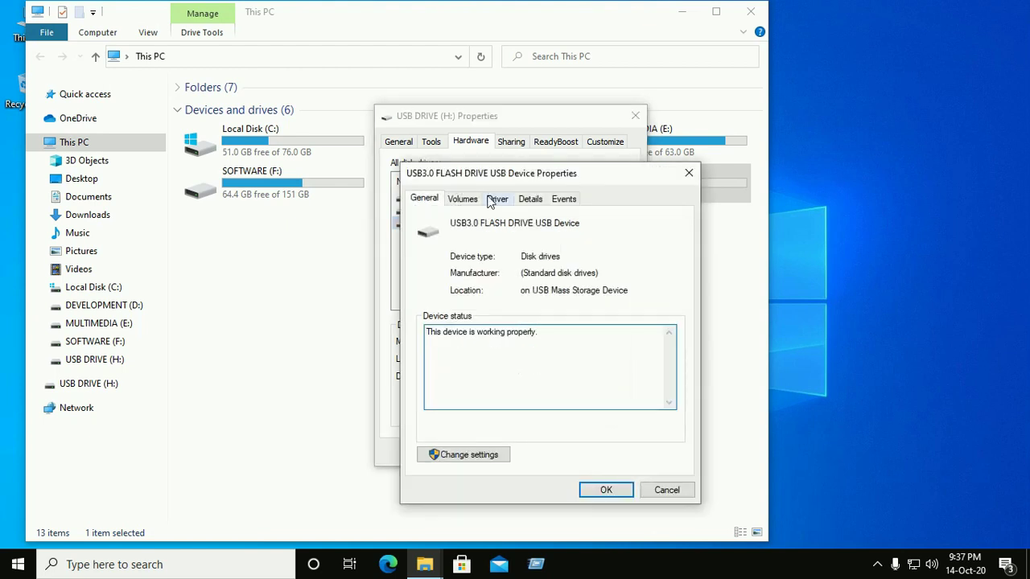
click(460, 454)
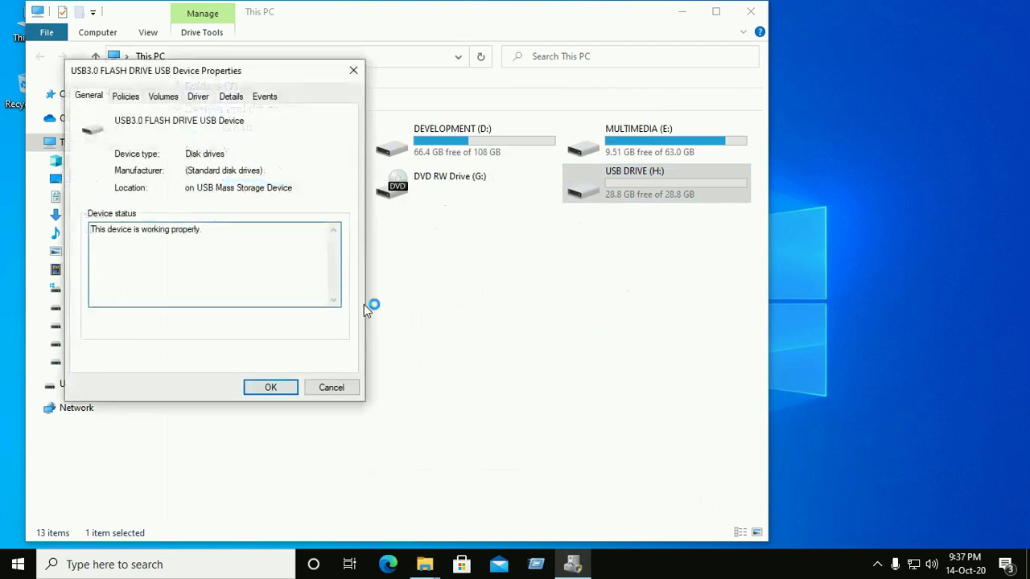
drag(228, 74, 463, 91)
click(361, 114)
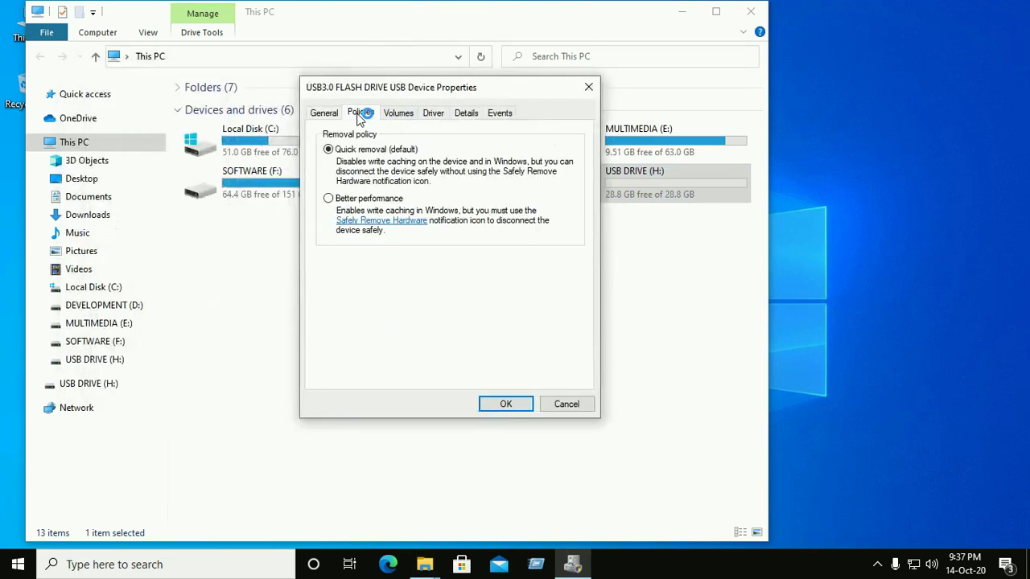
click(329, 203)
click(512, 405)
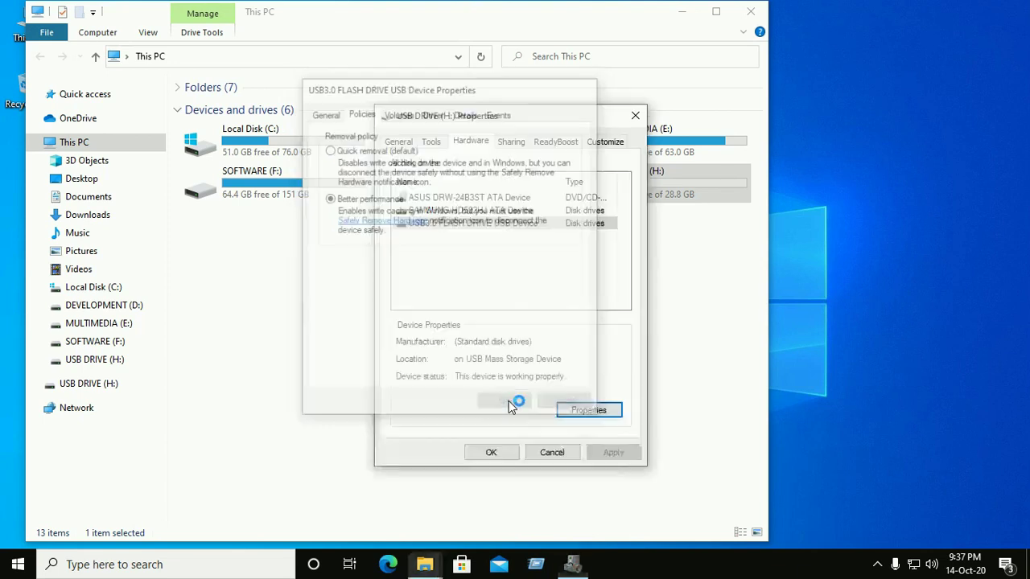
click(491, 453)
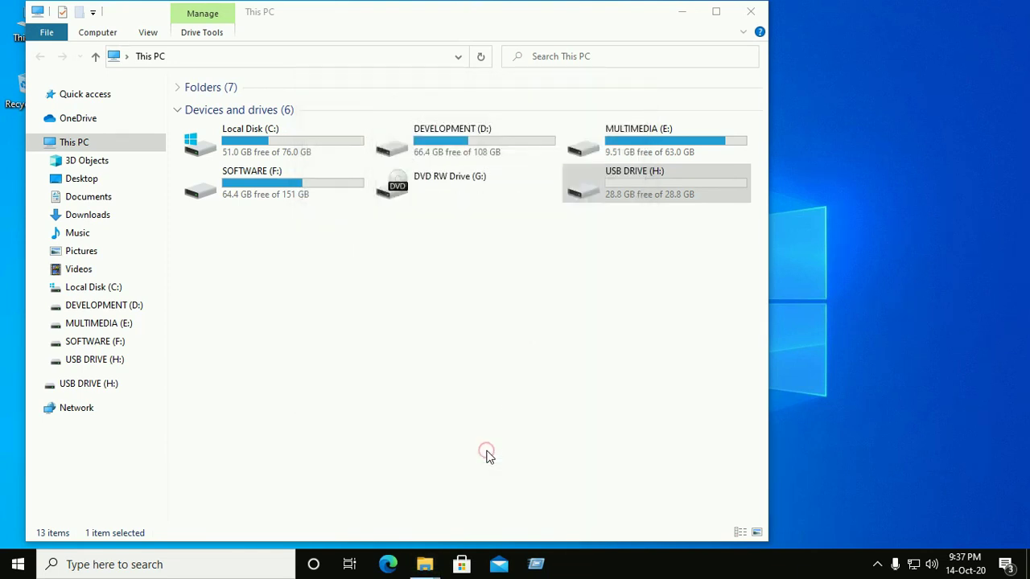
- Scan and repair USB DRIVE (H:) from its Tools tab; no errors found
right_click(618, 172)
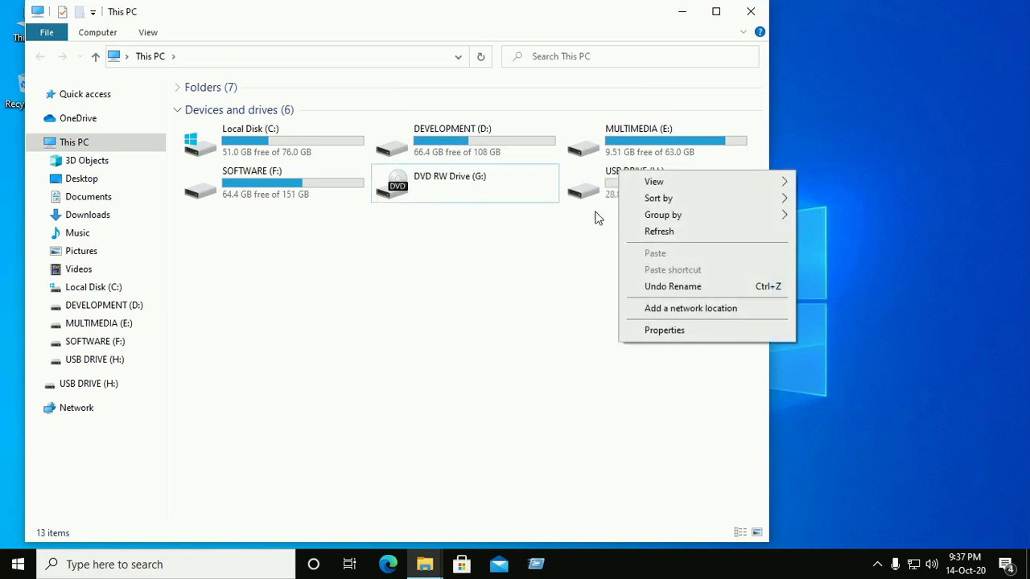
click(637, 182)
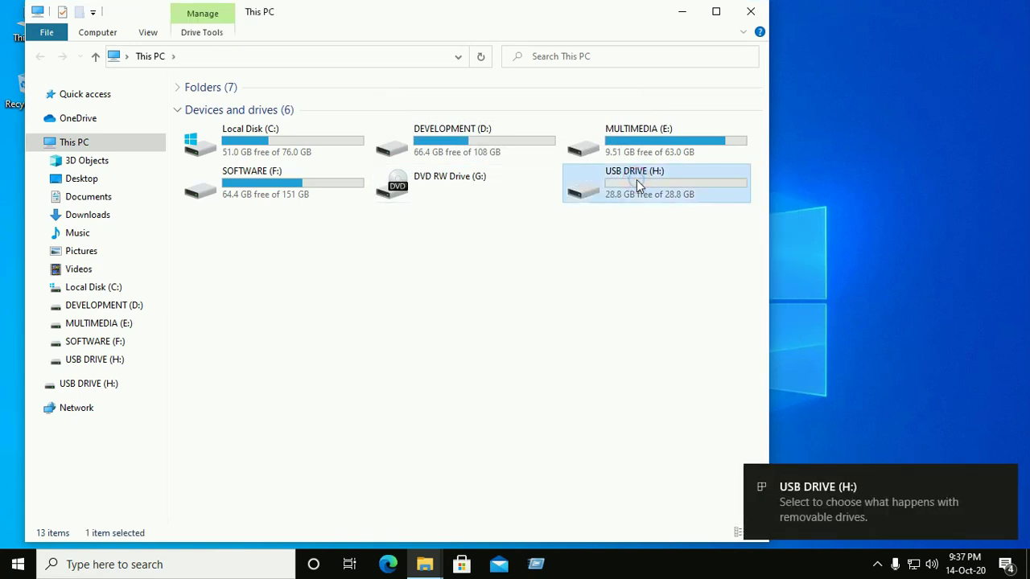
right_click(636, 183)
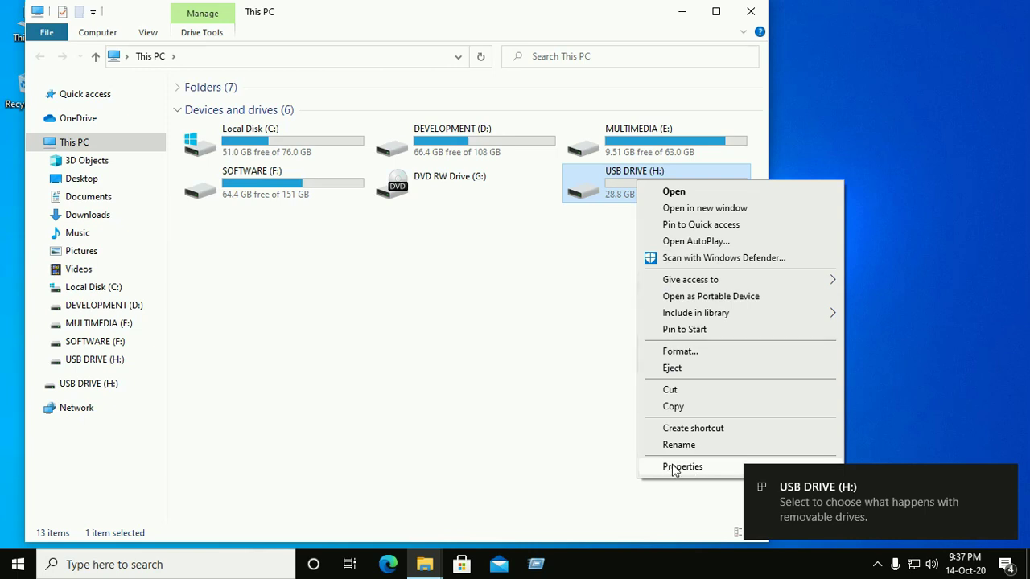
click(697, 468)
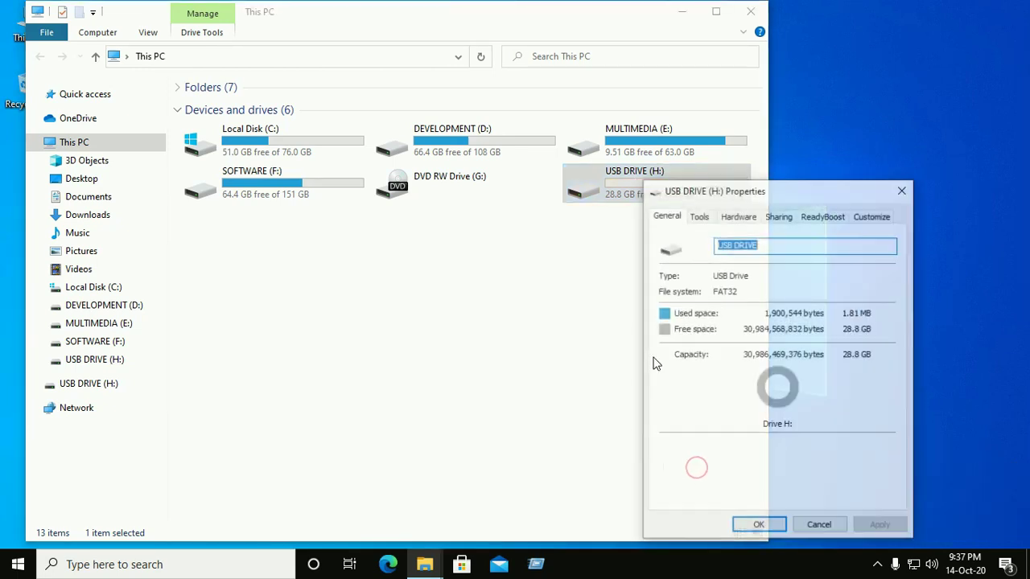
click(699, 216)
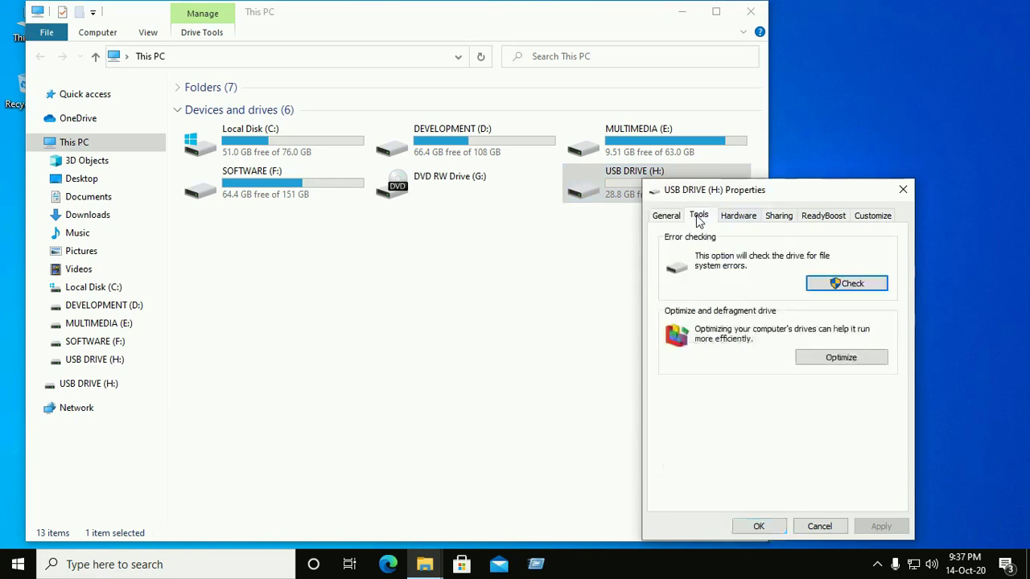
click(816, 285)
click(402, 259)
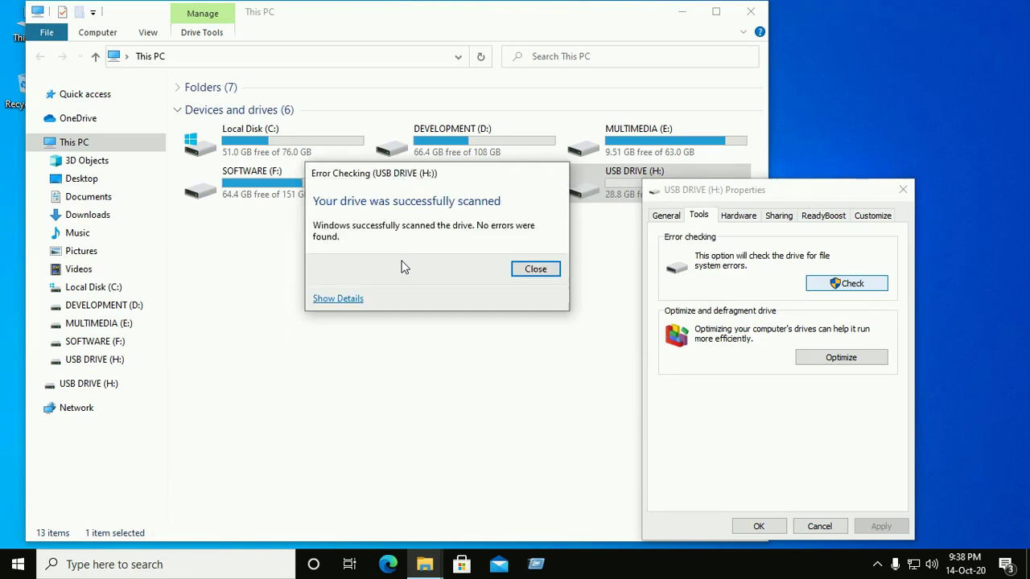
click(536, 270)
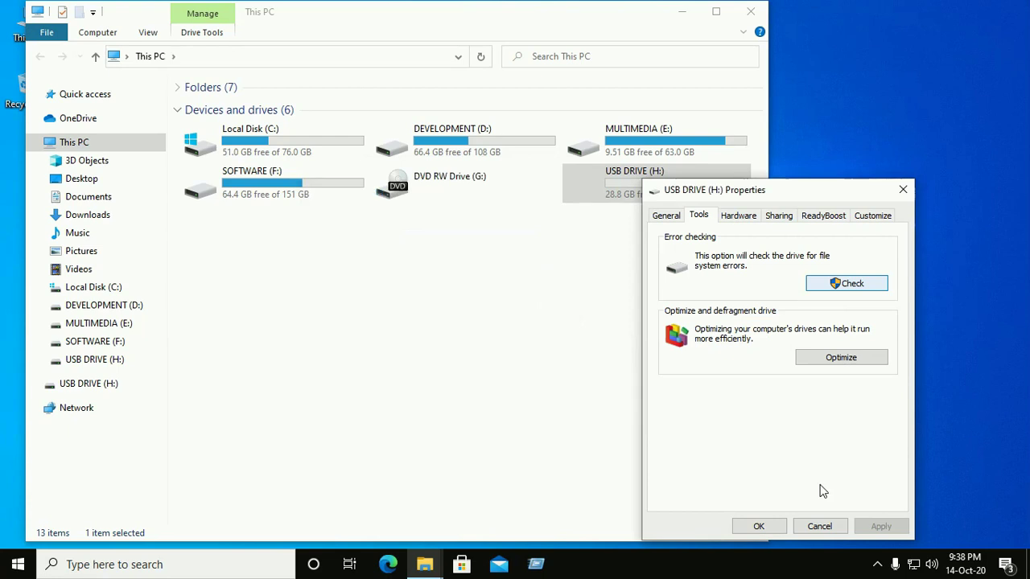
click(776, 528)
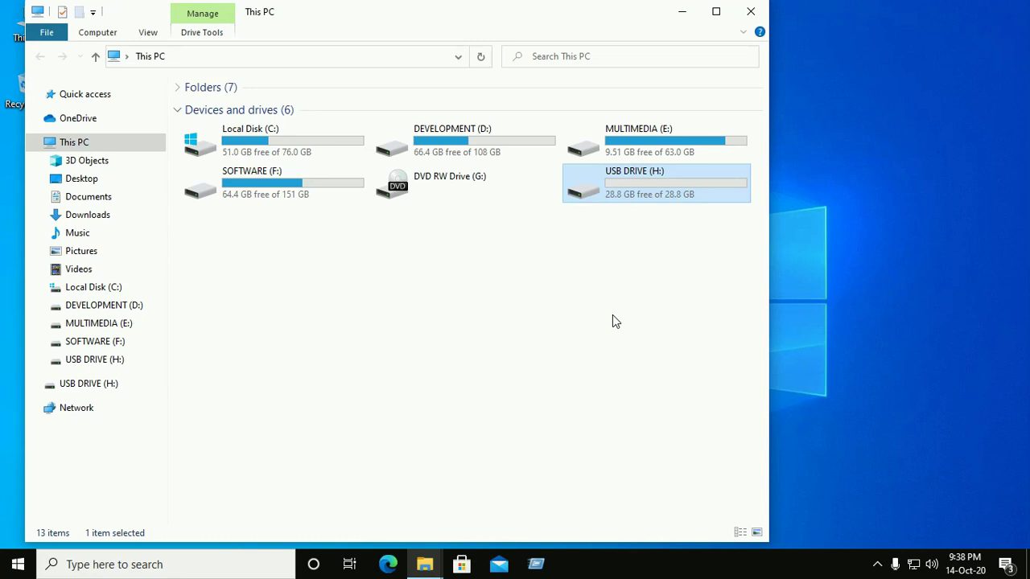
- Format USB DRIVE (H:) with NTFS, confirming the data erase
right_click(618, 181)
click(651, 333)
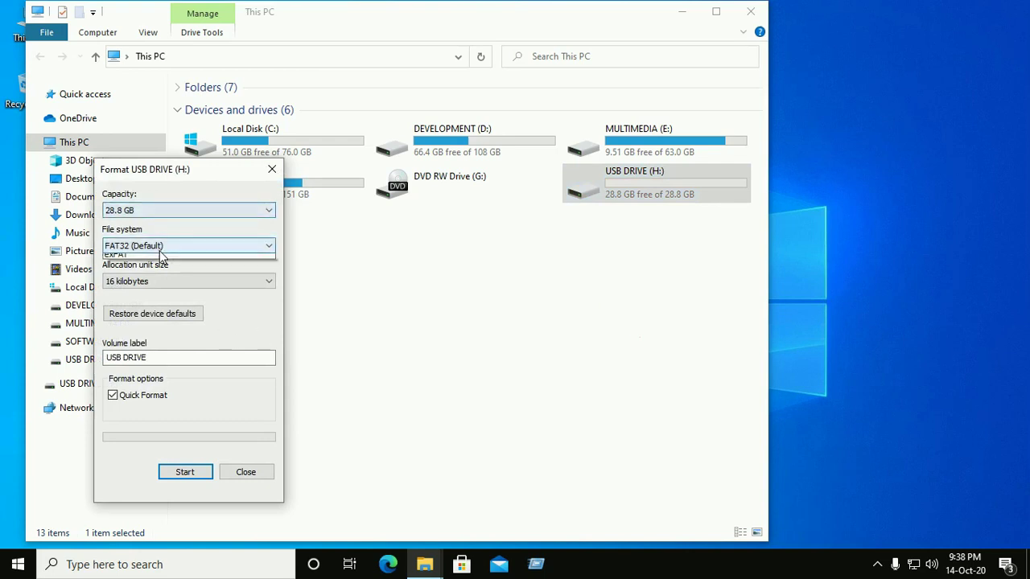
click(157, 245)
click(143, 268)
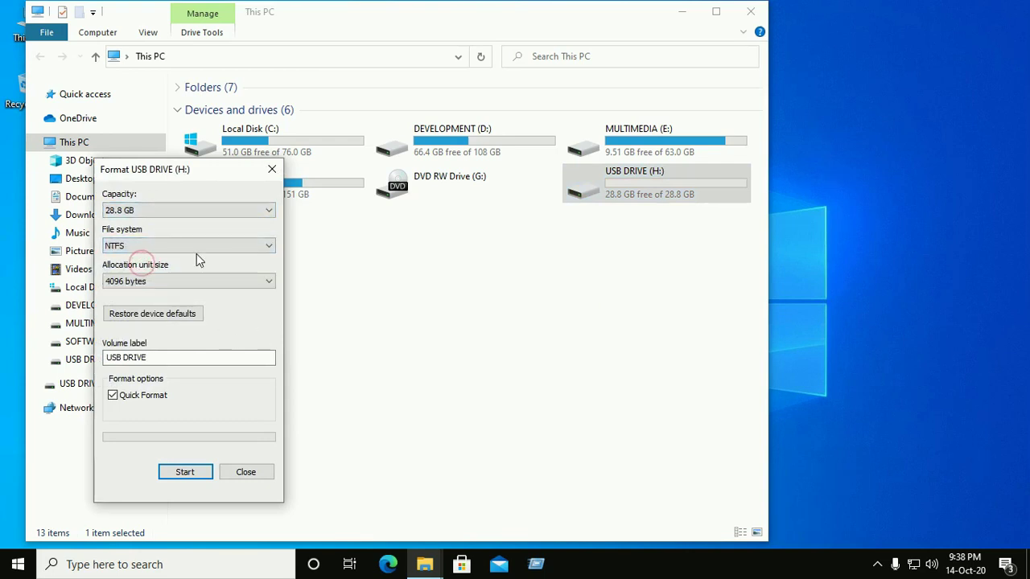
click(185, 473)
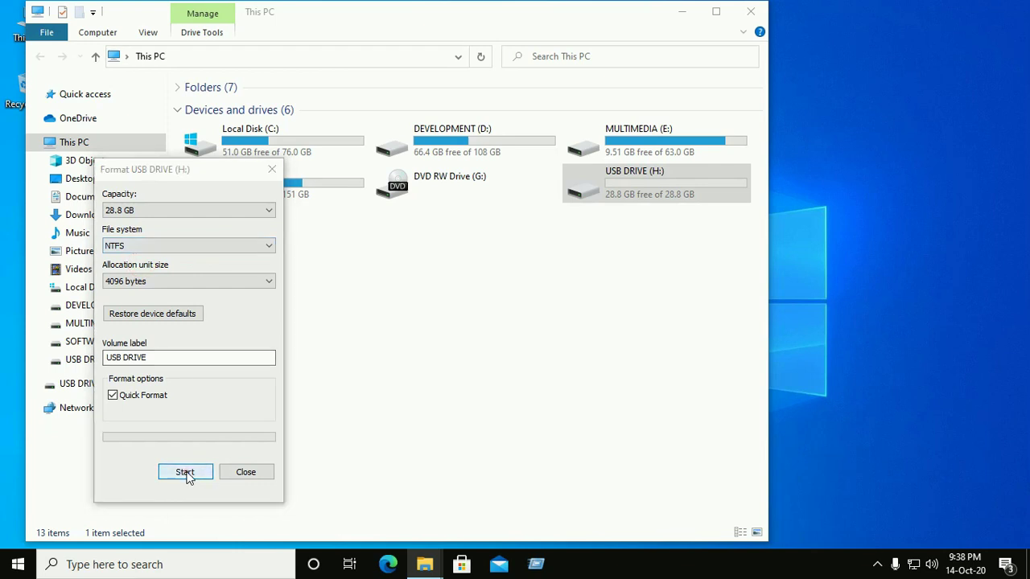
click(547, 283)
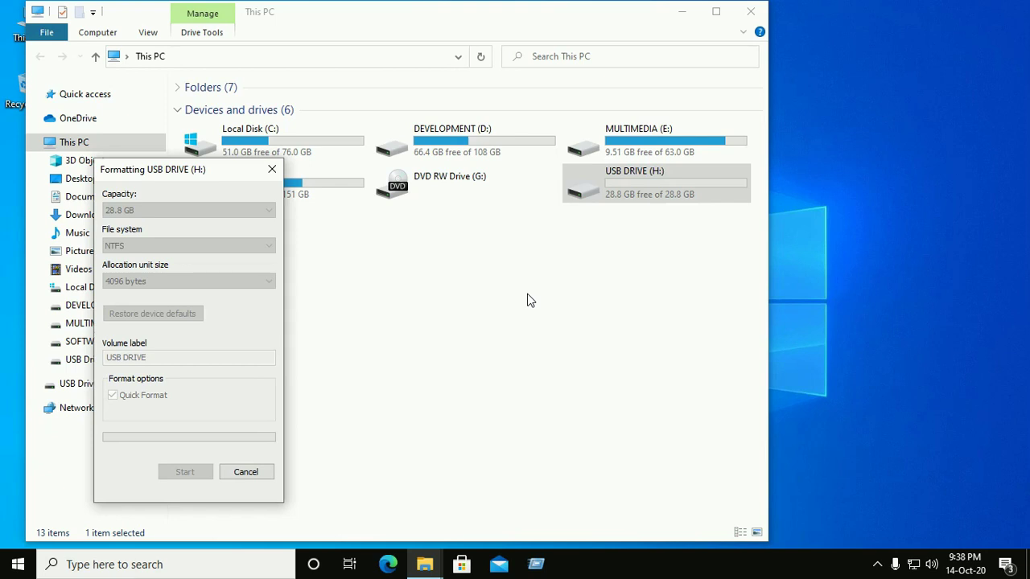
click(602, 278)
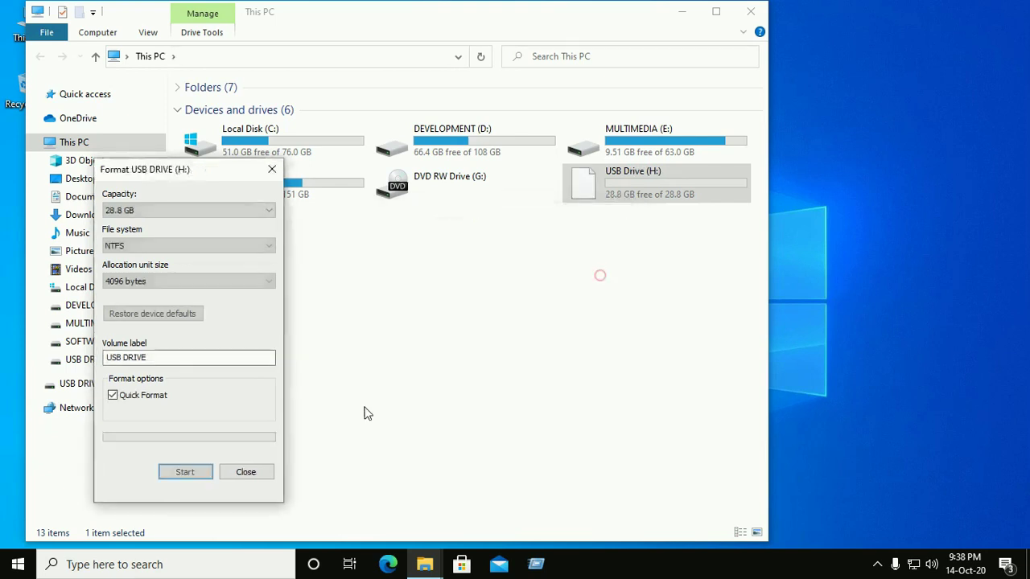
click(251, 470)
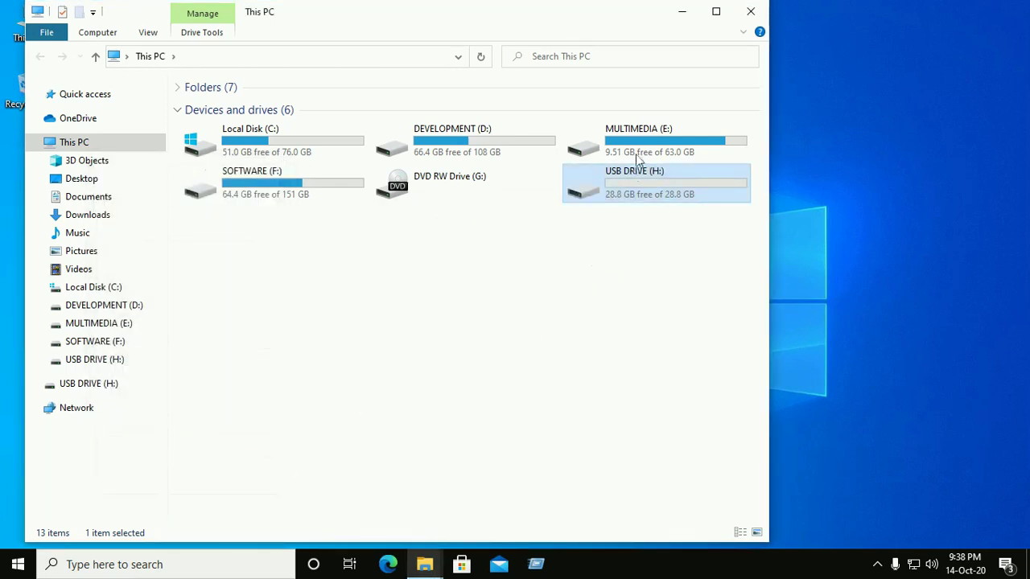
- Open SOFTWARE (F:) > SYSTEMS SOFTWARE and send ubuntu to USB DRIVE (H:)
double_click(252, 180)
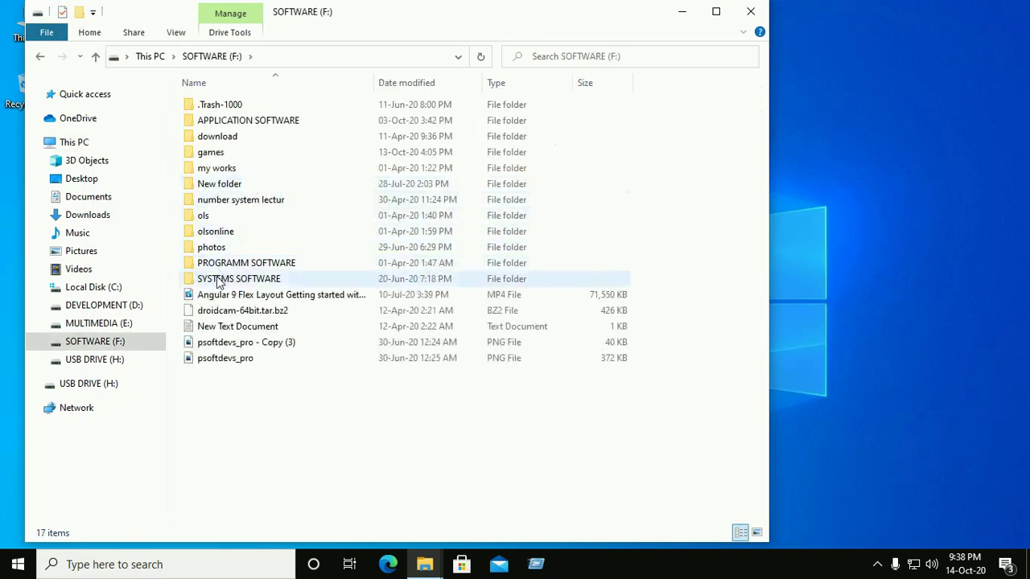
double_click(219, 280)
click(219, 203)
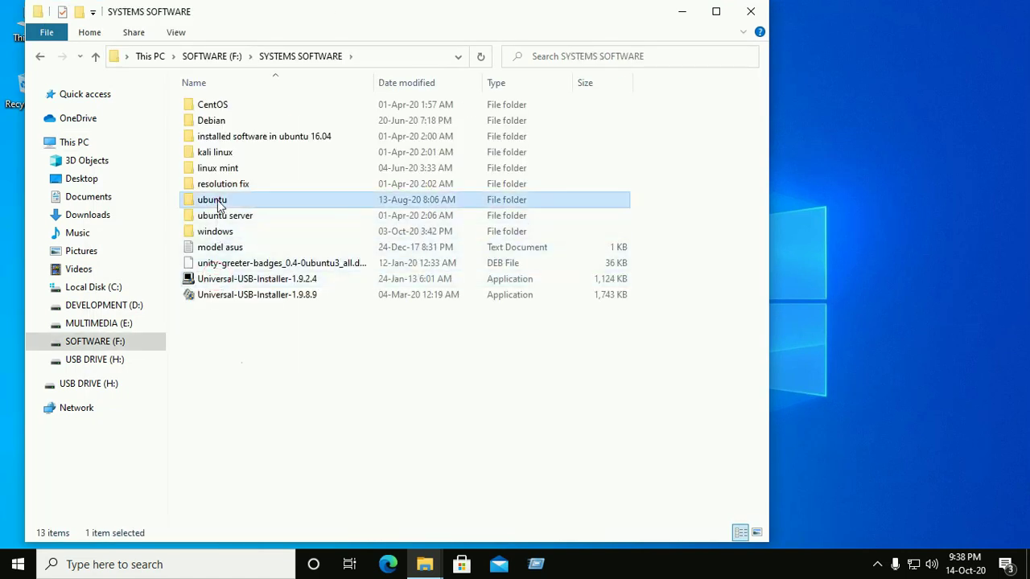
right_click(219, 203)
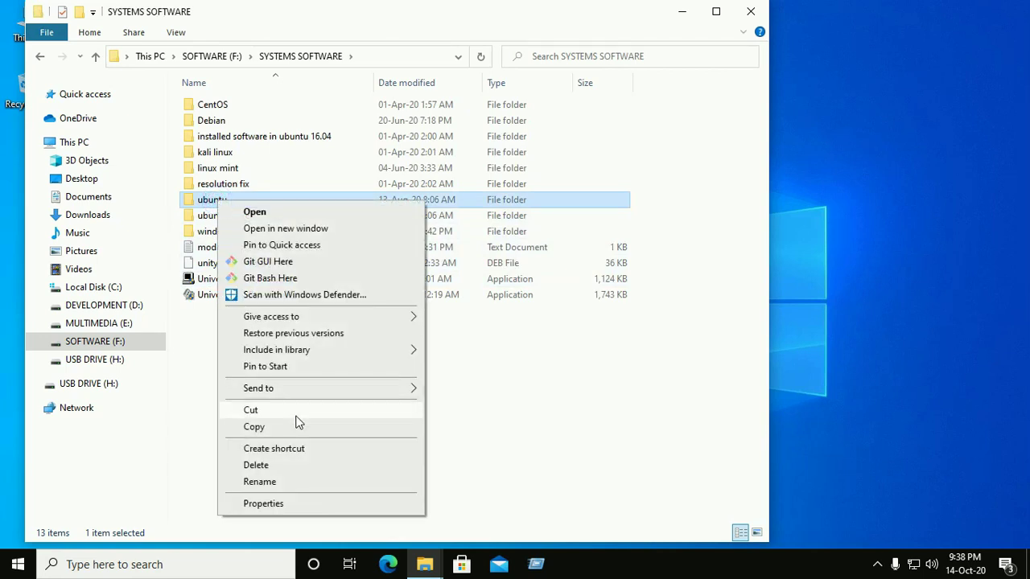
mouse_move(258, 388)
click(469, 501)
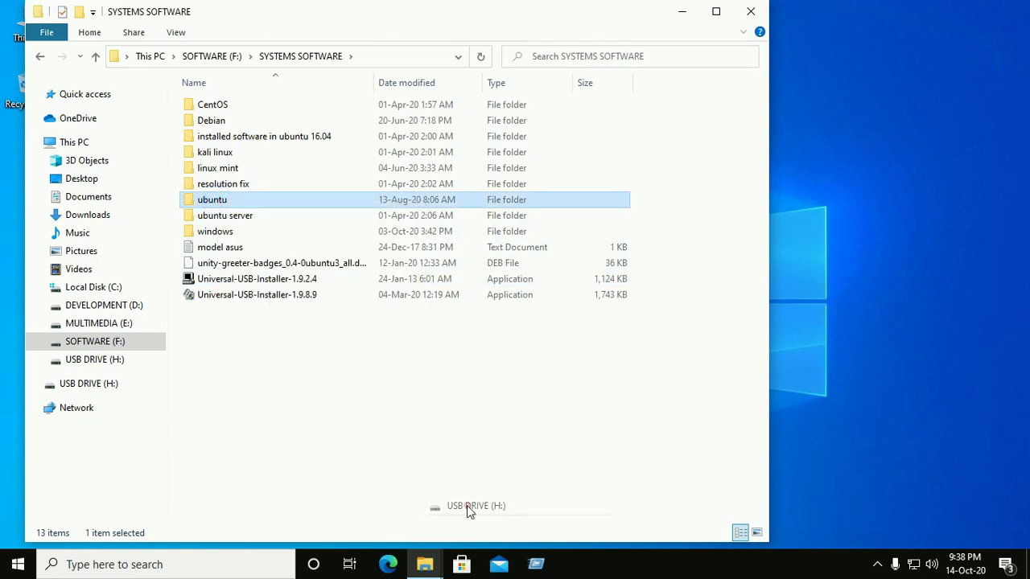